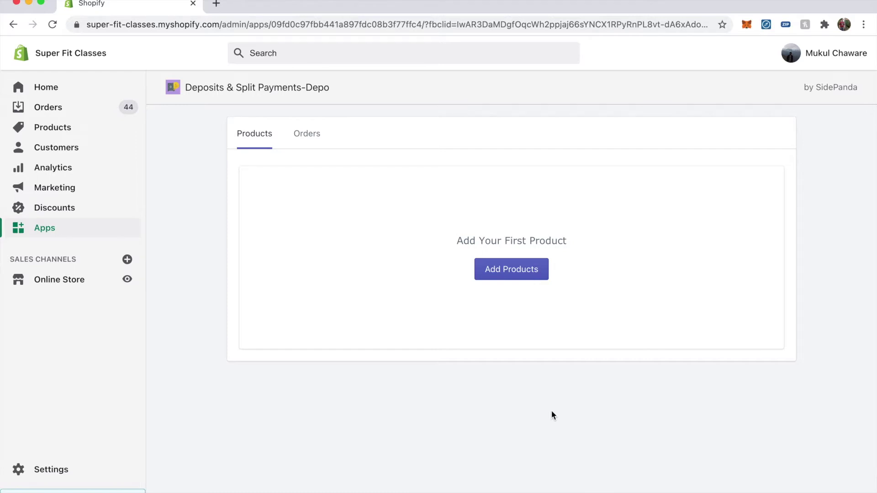
Step: Add the Yoga Classes product to the Deposits & Split Payments app and save the selection
{"action": "left_click", "coordinate": [518, 272]}
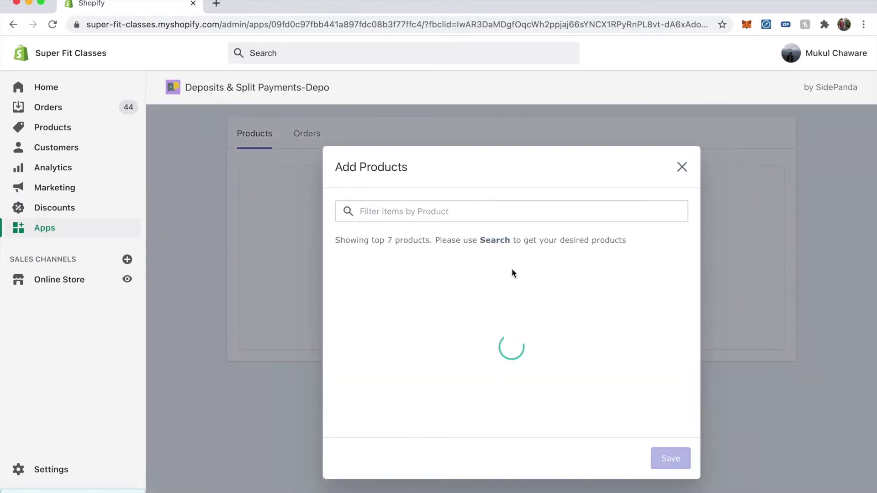
{"action": "scroll", "coordinate": [458, 327], "scroll_direction": "down", "scroll_amount": 3}
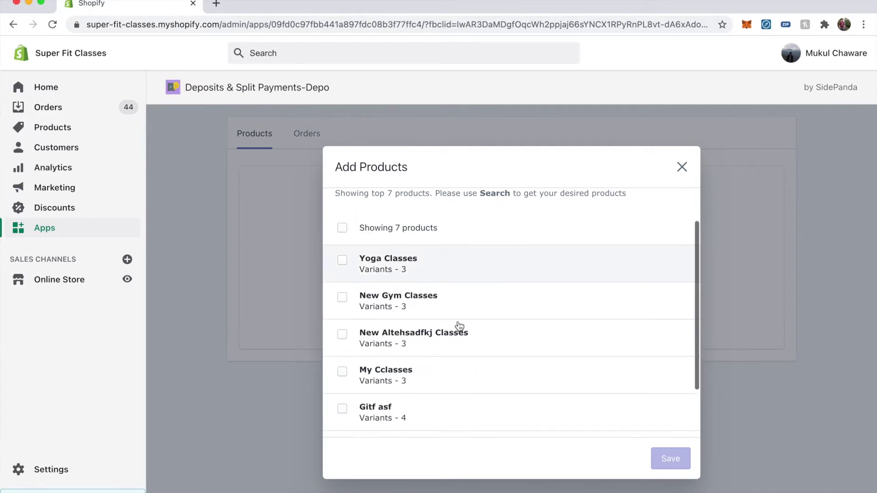
{"action": "scroll", "coordinate": [458, 328], "scroll_direction": "up", "scroll_amount": 3}
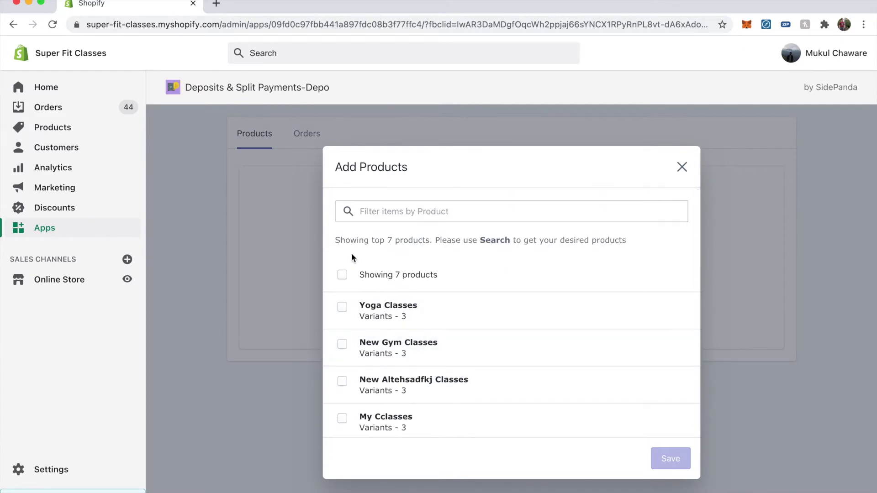
{"action": "left_click", "coordinate": [343, 307]}
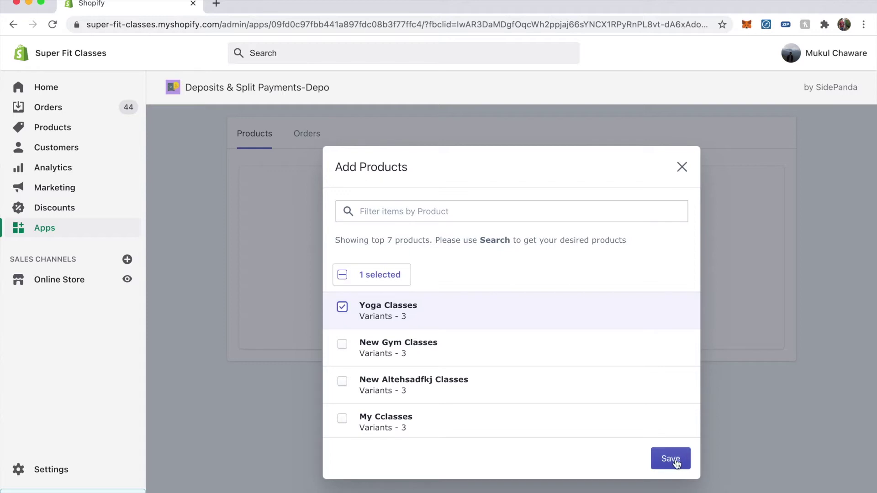
{"action": "left_click", "coordinate": [672, 459]}
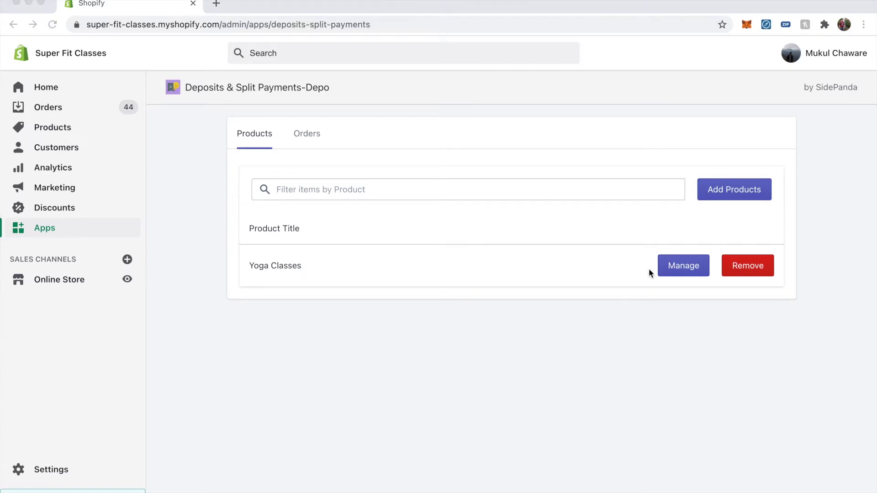
Step: Open the Yoga Classes payment settings and set the 15 min variant's refund amount to 50 and charge again amount to 70 INR
{"action": "left_click", "coordinate": [678, 261]}
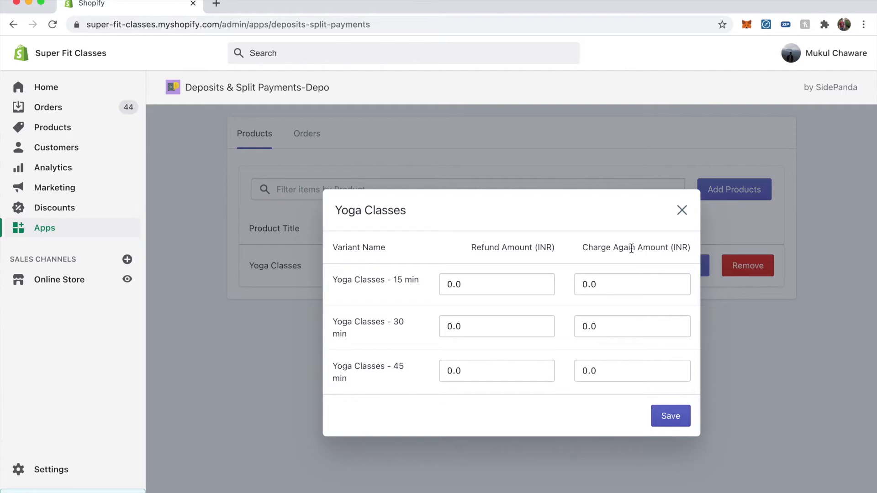
{"action": "left_click_drag", "start_coordinate": [465, 289], "coordinate": [423, 281]}
{"action": "type", "text": "50"}
{"action": "key", "text": "Tab"}
{"action": "type", "text": "70"}
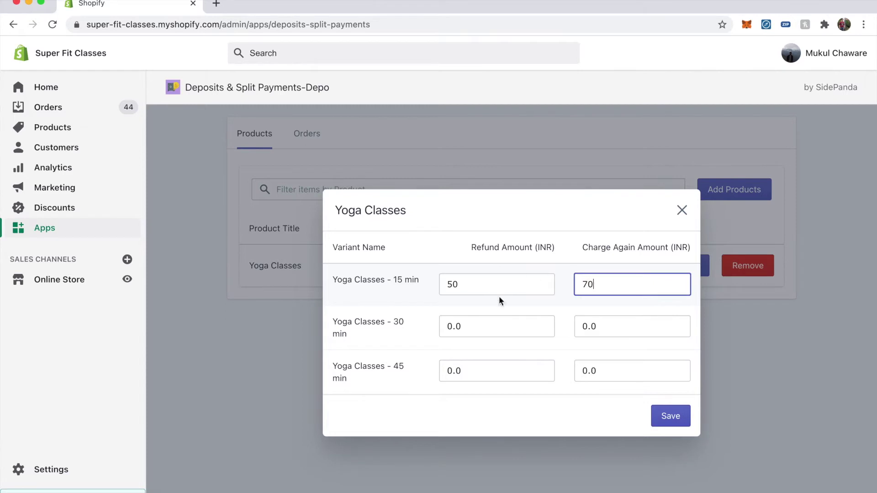
Step: Set the 30 min variant's refund amount to 60 INR and its charge again amount to 80 INR
{"action": "left_click_drag", "start_coordinate": [480, 328], "coordinate": [427, 325]}
{"action": "type", "text": "60"}
{"action": "left_click_drag", "start_coordinate": [616, 333], "coordinate": [499, 317]}
{"action": "type", "text": "80"}
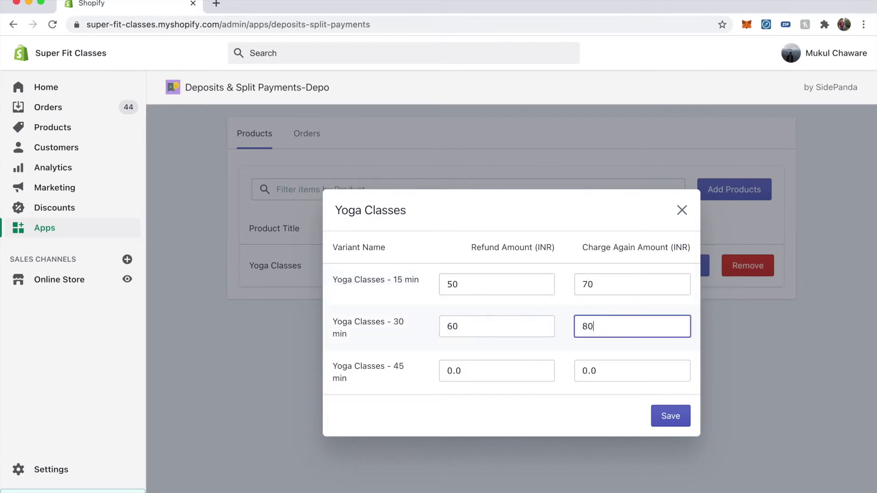
Step: Set the 45 min variant's refund amount to 70 and charge again amount to 90 INR, save the amounts and close the settings
{"action": "left_click", "coordinate": [443, 370]}
{"action": "double_click", "coordinate": [499, 364]}
{"action": "type", "text": "70"}
{"action": "left_click_drag", "start_coordinate": [607, 372], "coordinate": [532, 371]}
{"action": "type", "text": "90"}
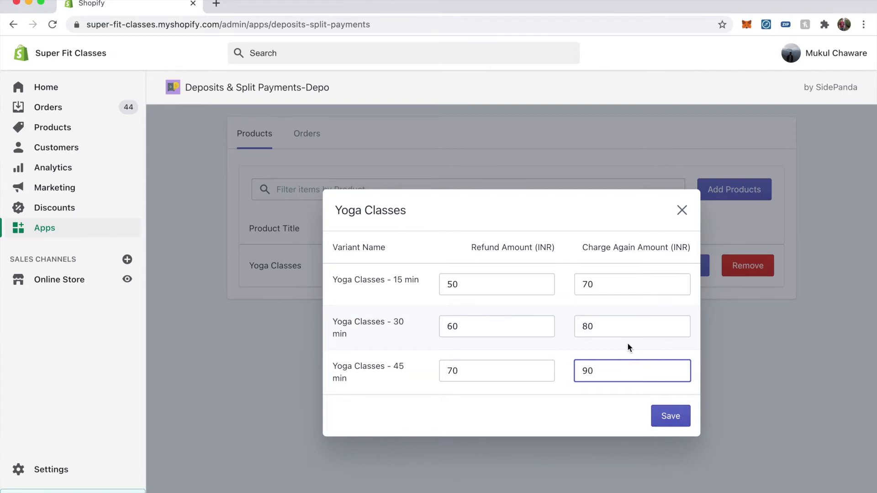
{"action": "left_click", "coordinate": [671, 416]}
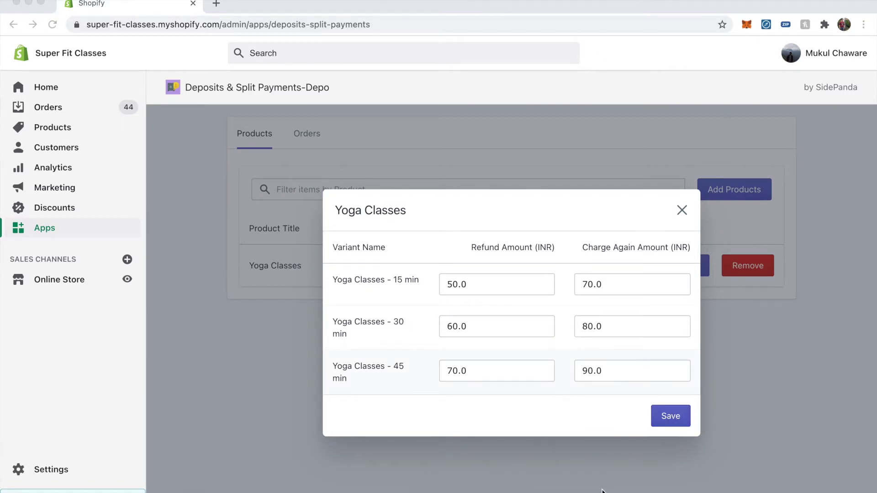
{"action": "left_click", "coordinate": [683, 212]}
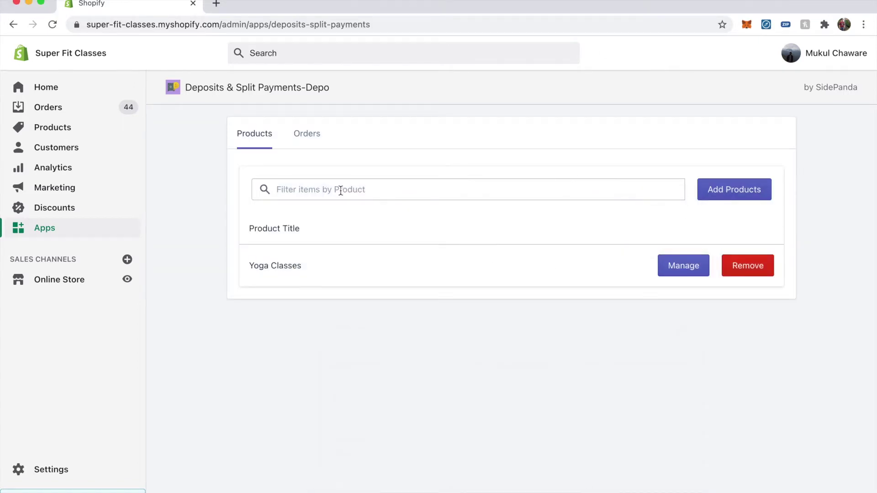
Step: Look over the app's order list and its product list
{"action": "left_click", "coordinate": [303, 137]}
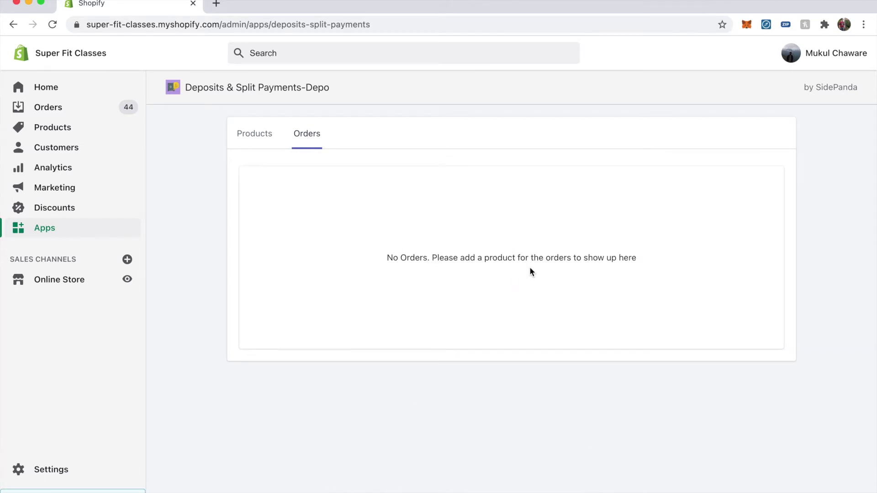
{"action": "left_click", "coordinate": [269, 135]}
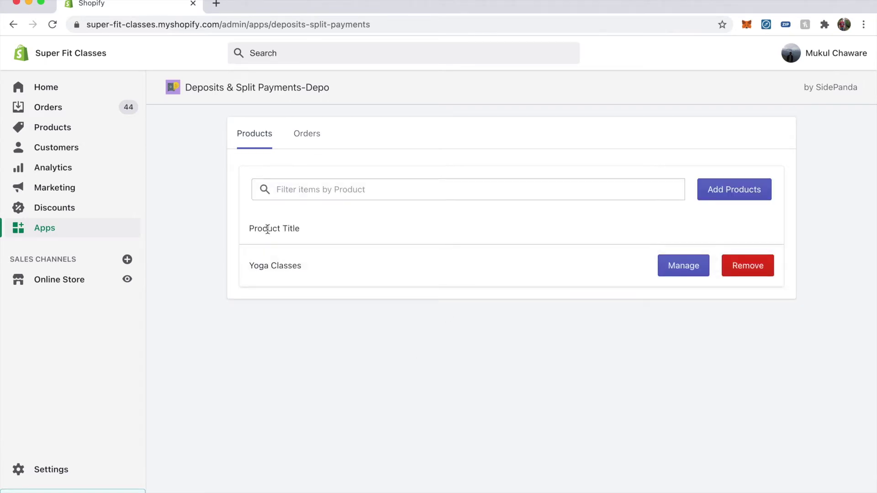
{"action": "left_click", "coordinate": [298, 141]}
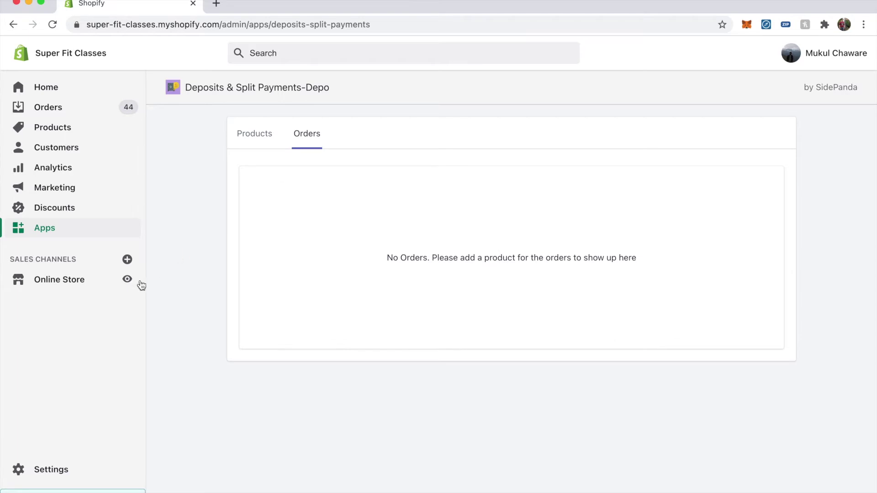
Step: Open the online storefront and go through the catalog to the Yoga Classes product page
{"action": "left_click", "coordinate": [127, 280]}
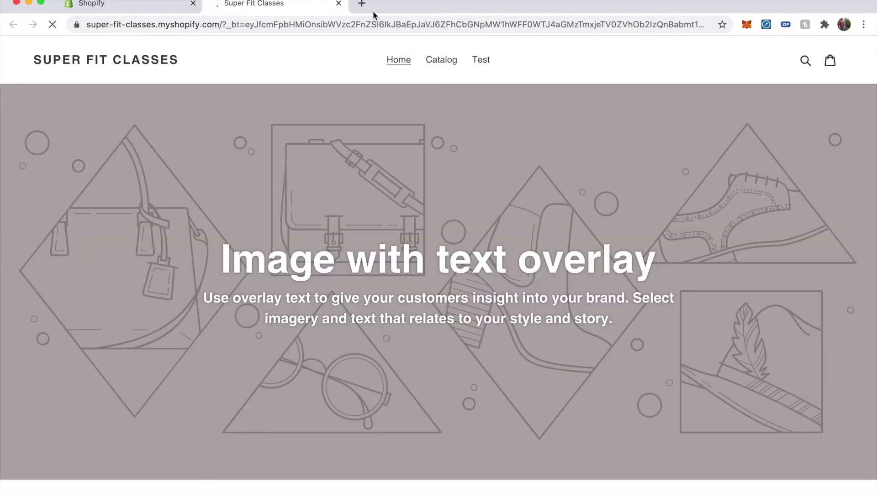
{"action": "left_click", "coordinate": [441, 60]}
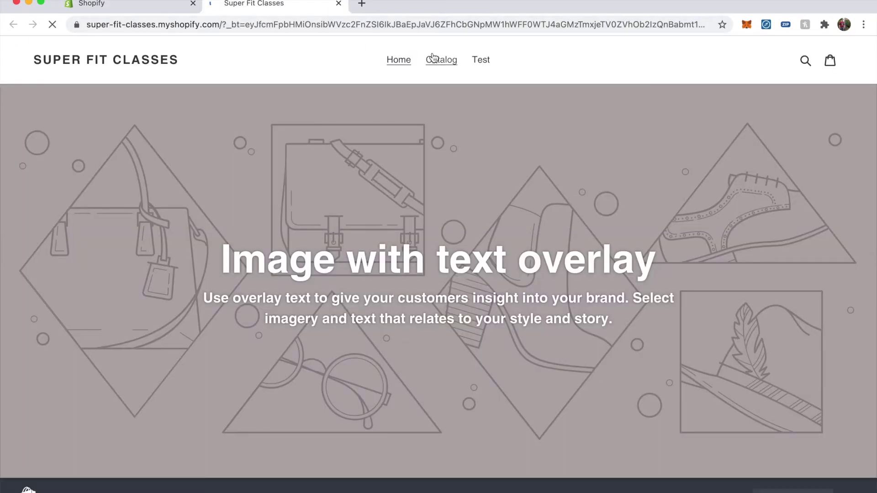
{"action": "scroll", "coordinate": [451, 196], "scroll_direction": "down", "scroll_amount": 6}
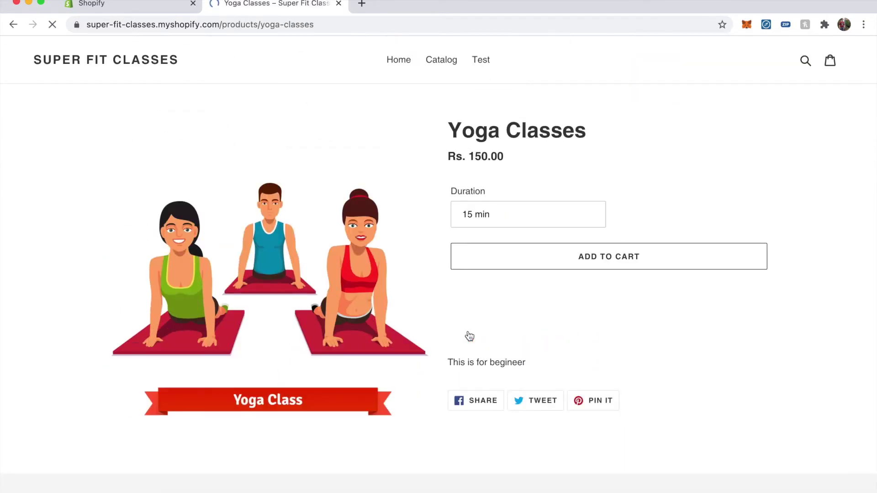
Step: Add the 15 min and 30 min variants of Yoga Classes to the cart and view the cart
{"action": "left_click", "coordinate": [521, 255]}
{"action": "left_click", "coordinate": [544, 225]}
{"action": "left_click", "coordinate": [546, 230]}
{"action": "left_click", "coordinate": [566, 256]}
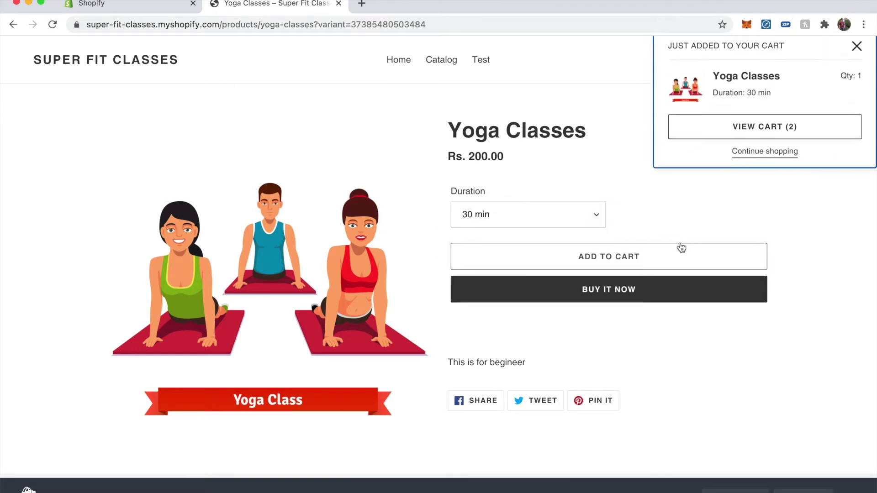
{"action": "left_click", "coordinate": [775, 133]}
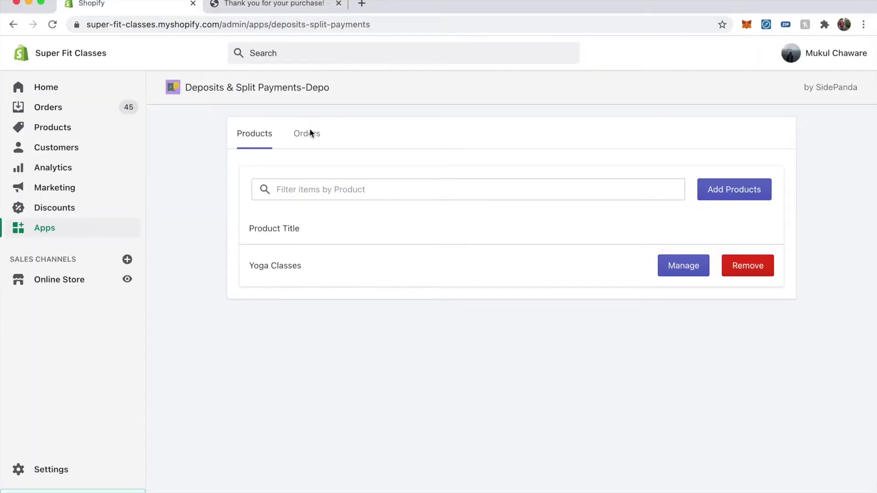
Step: Show the app's orders and inspect the refund forms of the 30 min and 15 min Yoga Classes items, closing each one
{"action": "left_click", "coordinate": [305, 136]}
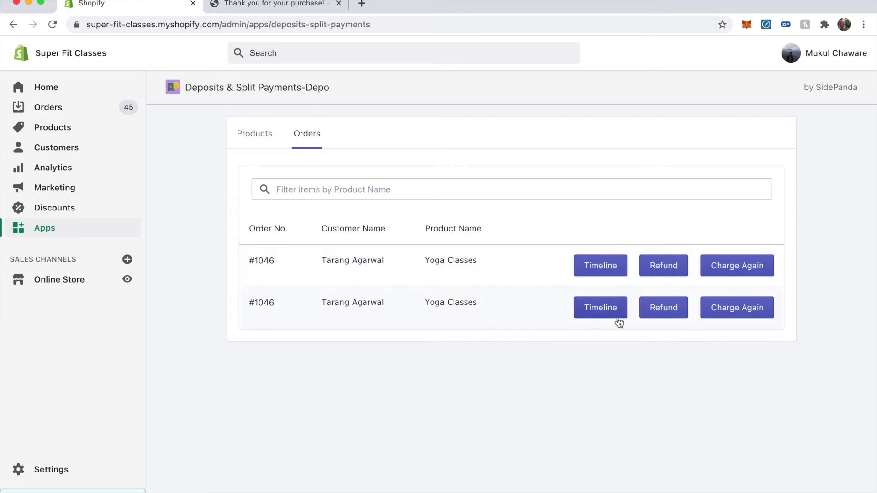
{"action": "left_click", "coordinate": [656, 314]}
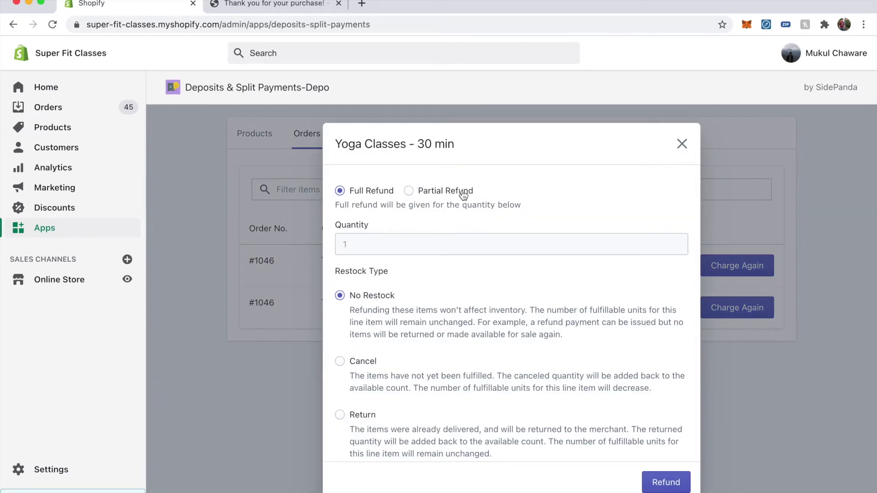
{"action": "left_click", "coordinate": [681, 145]}
{"action": "left_click", "coordinate": [656, 258]}
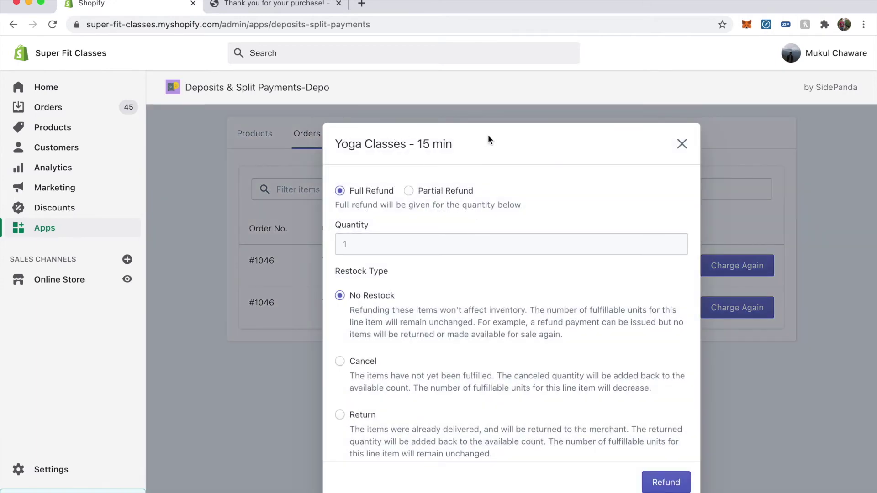
{"action": "left_click", "coordinate": [681, 143]}
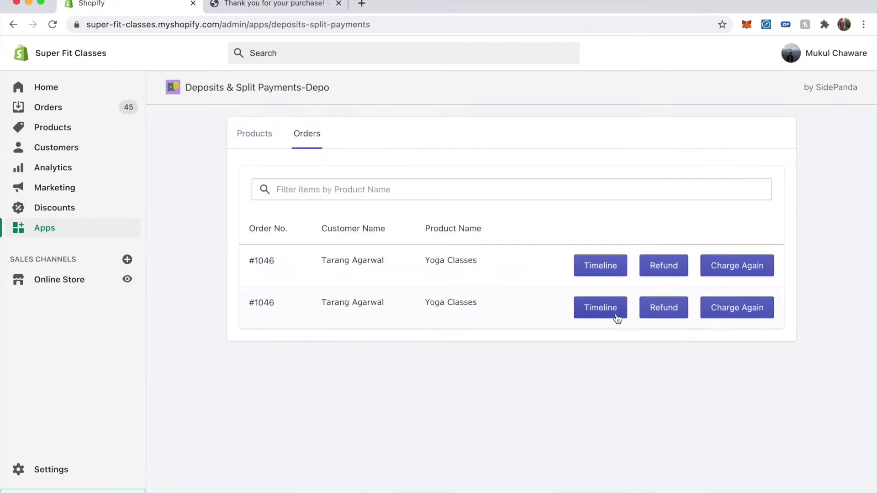
Step: Examine the 15 min Yoga Classes item's timeline and its full and partial refund options, leaving both without issuing a refund
{"action": "left_click", "coordinate": [598, 266]}
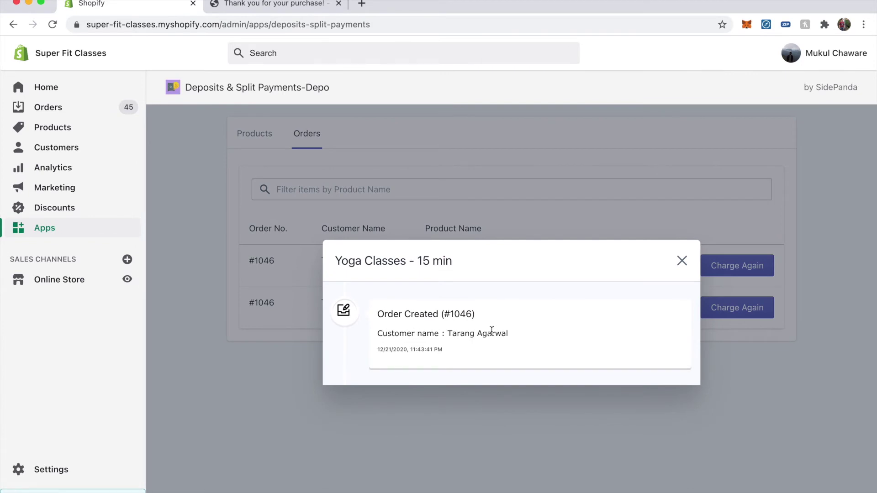
{"action": "left_click", "coordinate": [682, 261]}
{"action": "left_click", "coordinate": [666, 266]}
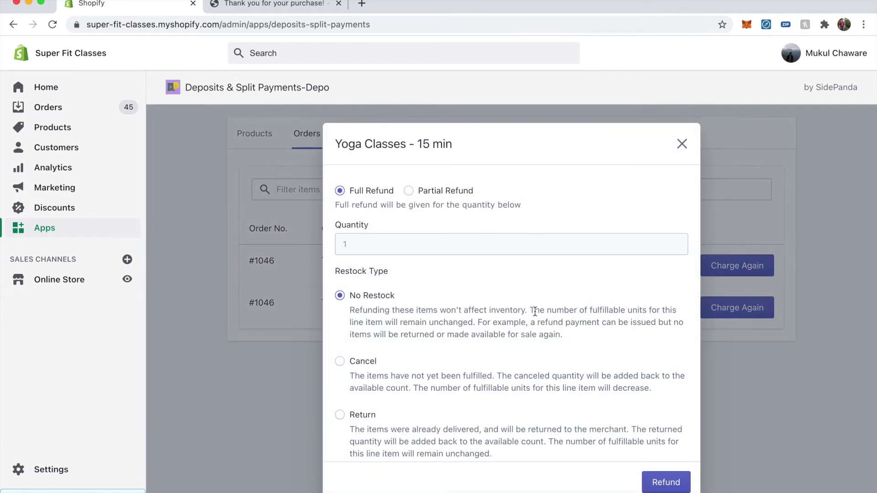
{"action": "scroll", "coordinate": [542, 312], "scroll_direction": "down", "scroll_amount": 1}
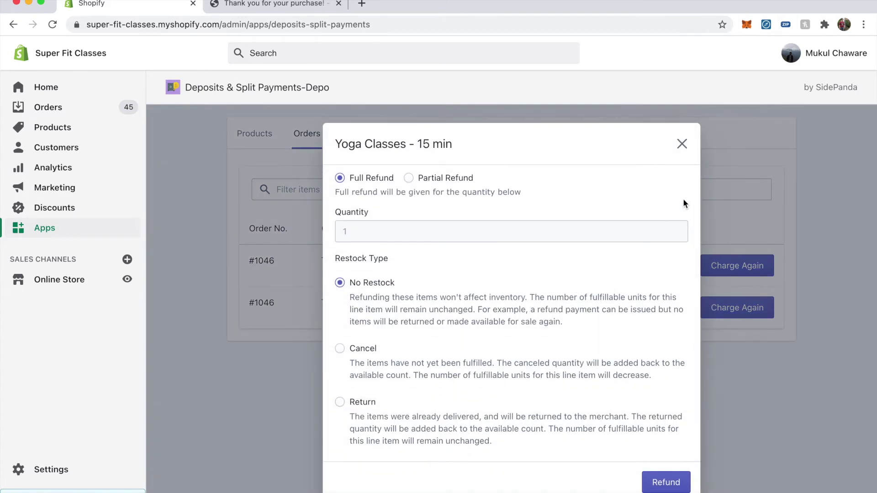
{"action": "left_click", "coordinate": [437, 178]}
{"action": "left_click", "coordinate": [682, 145]}
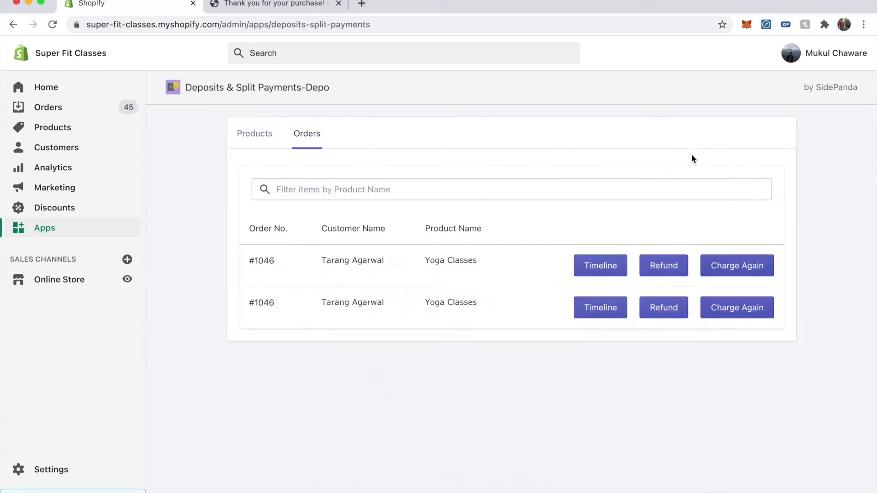
Step: Review the charge again form of the 15 min Yoga Classes item, and the amount and restock options of its partial refund
{"action": "left_click", "coordinate": [746, 269]}
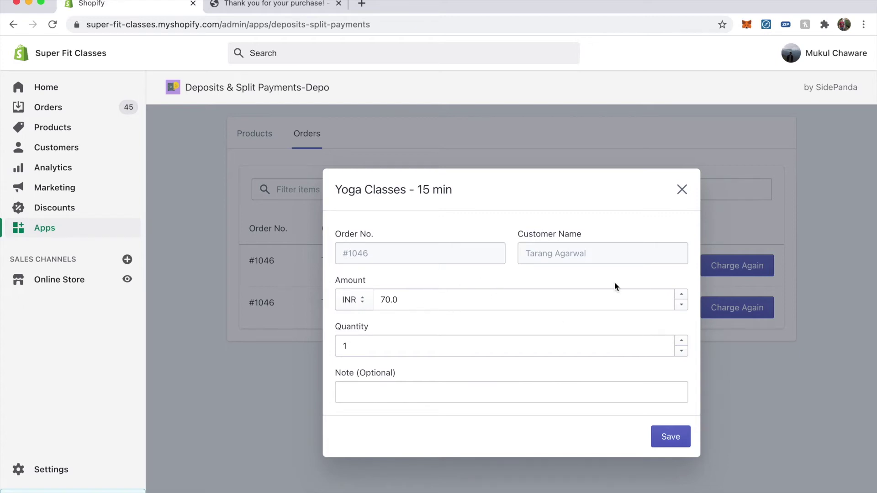
{"action": "left_click", "coordinate": [681, 190]}
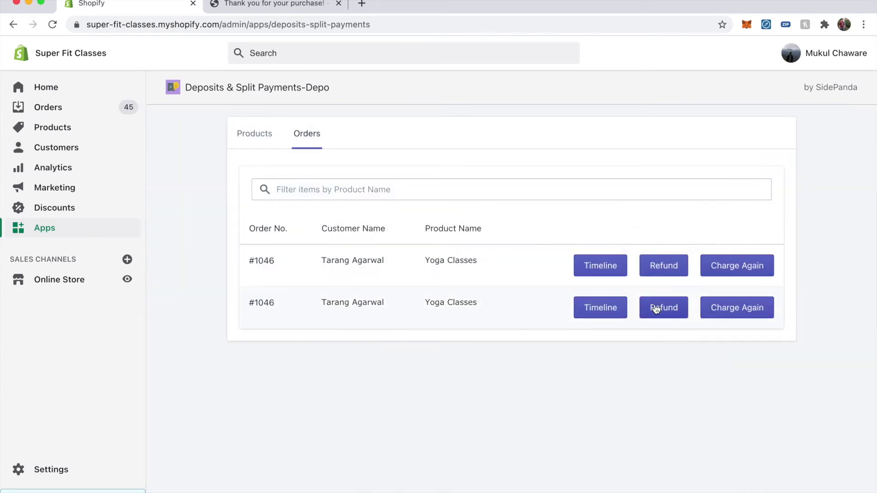
{"action": "left_click", "coordinate": [661, 260]}
{"action": "scroll", "coordinate": [421, 289], "scroll_direction": "down", "scroll_amount": 2}
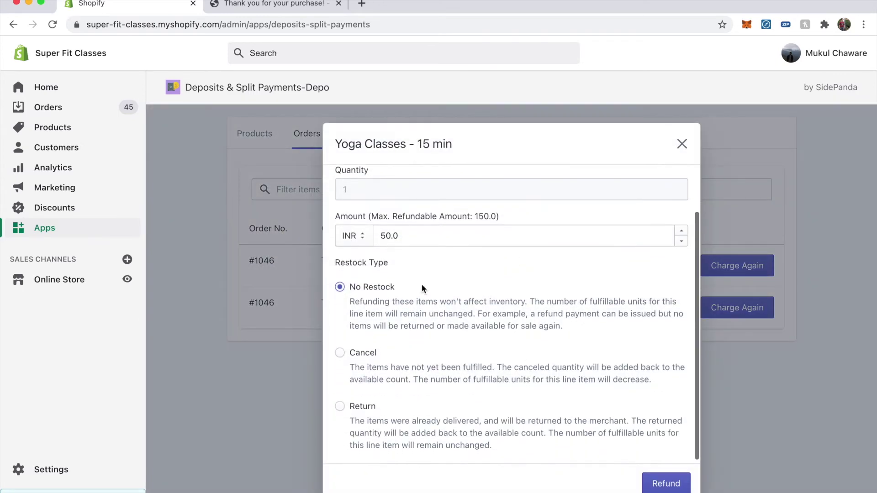
{"action": "scroll", "coordinate": [421, 289], "scroll_direction": "up", "scroll_amount": 2}
{"action": "scroll", "coordinate": [387, 266], "scroll_direction": "down", "scroll_amount": 2}
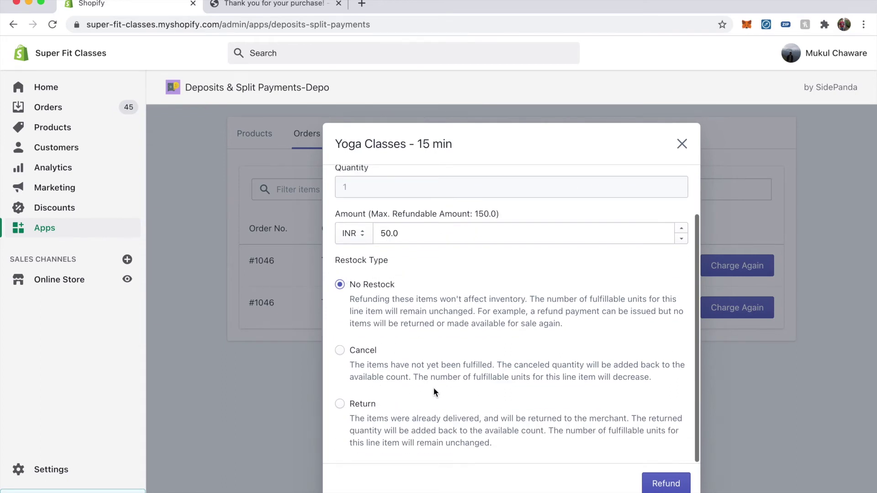
{"action": "scroll", "coordinate": [434, 388], "scroll_direction": "up", "scroll_amount": 2}
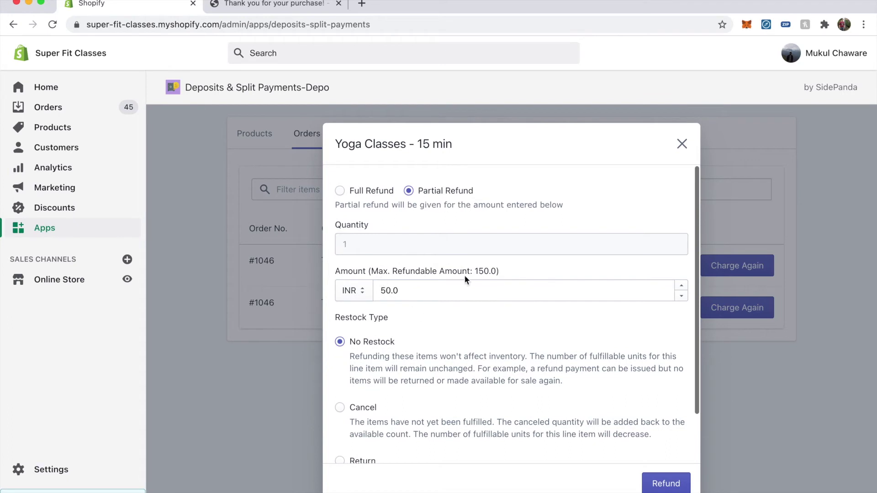
Step: Compare the maximum refundable amount with the 15 min class's price on the order confirmation page, and return to the refund form
{"action": "left_click_drag", "start_coordinate": [494, 272], "coordinate": [371, 269]}
{"action": "left_click", "coordinate": [302, 8]}
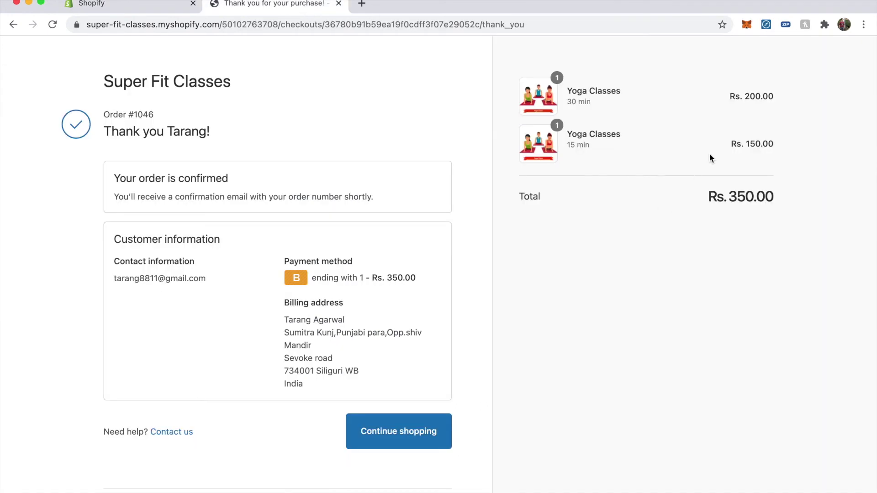
{"action": "left_click_drag", "start_coordinate": [813, 132], "coordinate": [705, 144]}
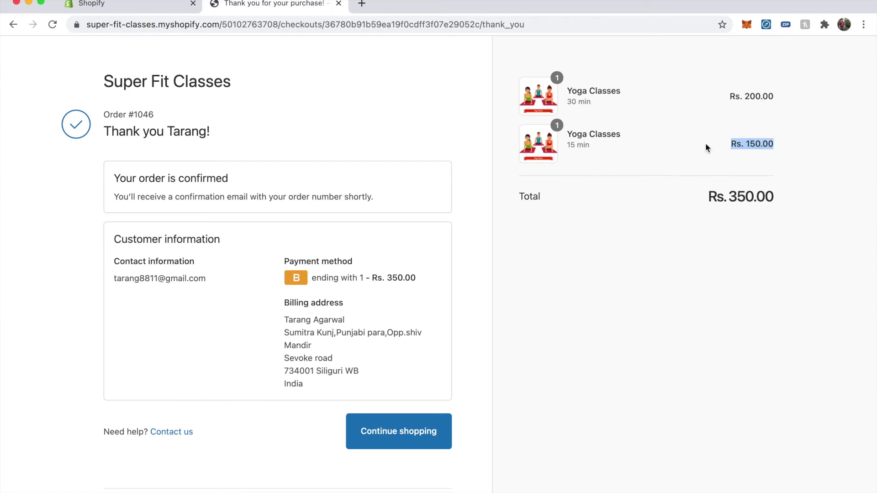
{"action": "left_click", "coordinate": [185, 7]}
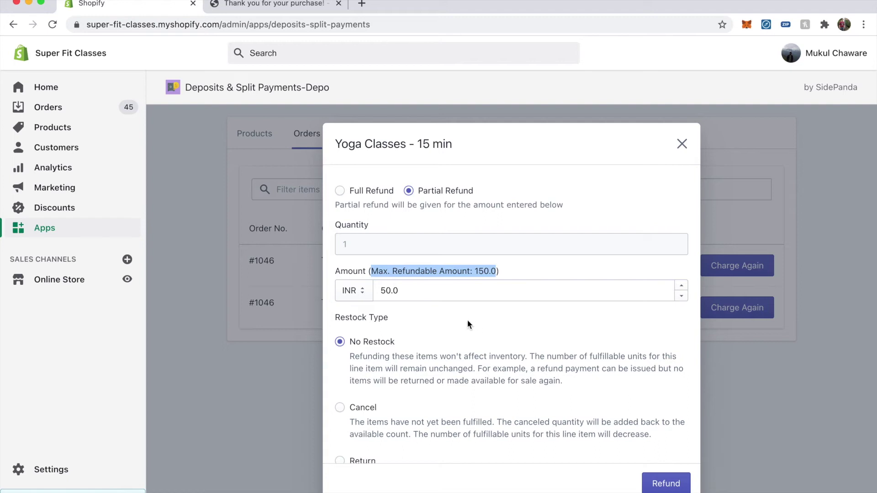
Step: Issue a partial refund of INR 100.0 for the 15 min Yoga Classes item with no restock, and confirm it
{"action": "left_click", "coordinate": [381, 293]}
{"action": "key", "text": "BackSpace"}
{"action": "type", "text": "100"}
{"action": "key", "text": "BackSpace"}
{"action": "type", "text": "0"}
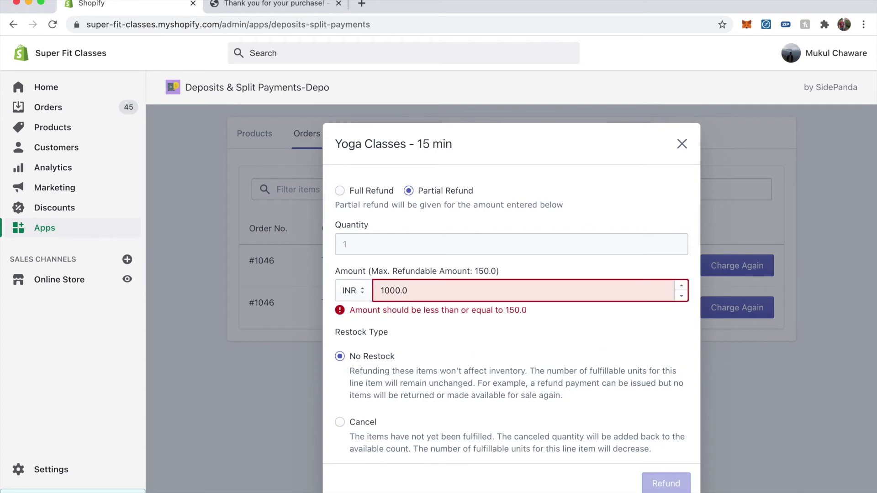
{"action": "key", "text": "BackSpace"}
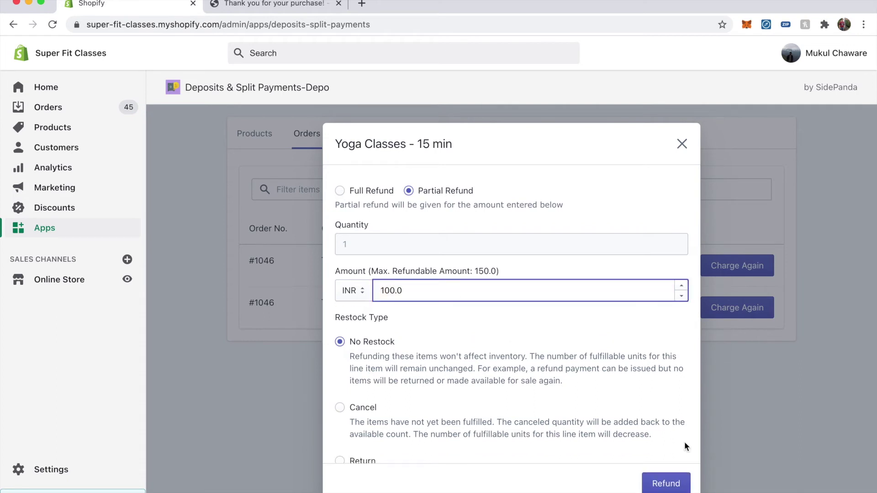
{"action": "left_click", "coordinate": [661, 484]}
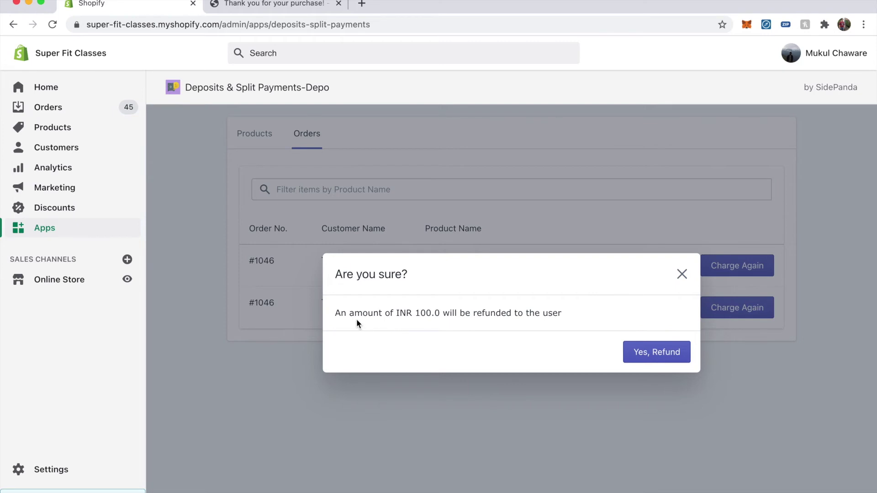
{"action": "left_click", "coordinate": [644, 352]}
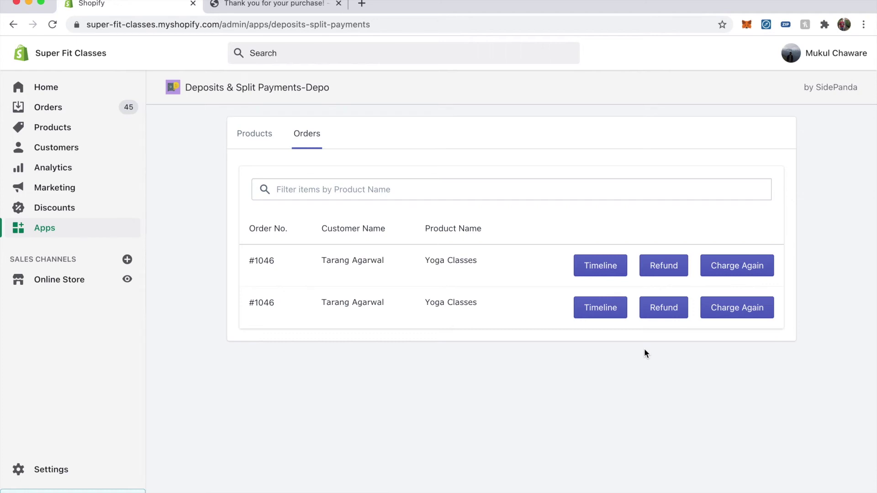
Step: Review the 15 min item's timeline and its full and partial refund options, and briefly open the 30 min item's timeline
{"action": "left_click", "coordinate": [602, 261]}
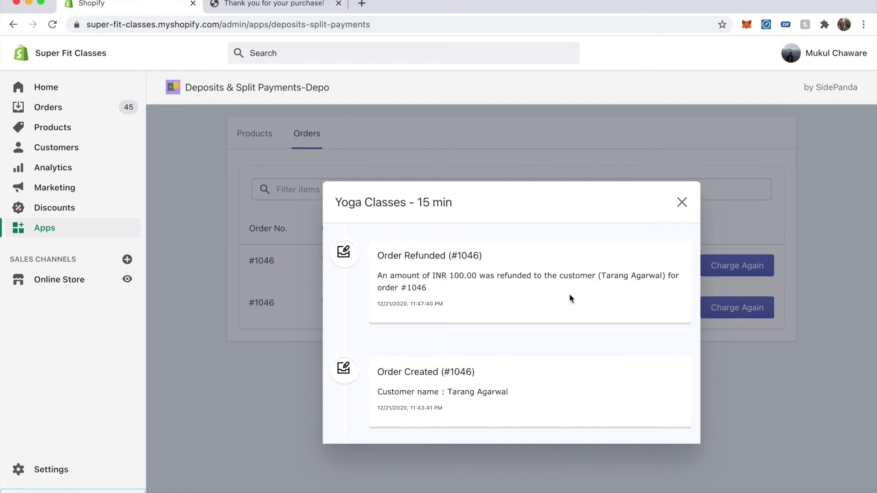
{"action": "left_click", "coordinate": [684, 208]}
{"action": "left_click", "coordinate": [663, 263]}
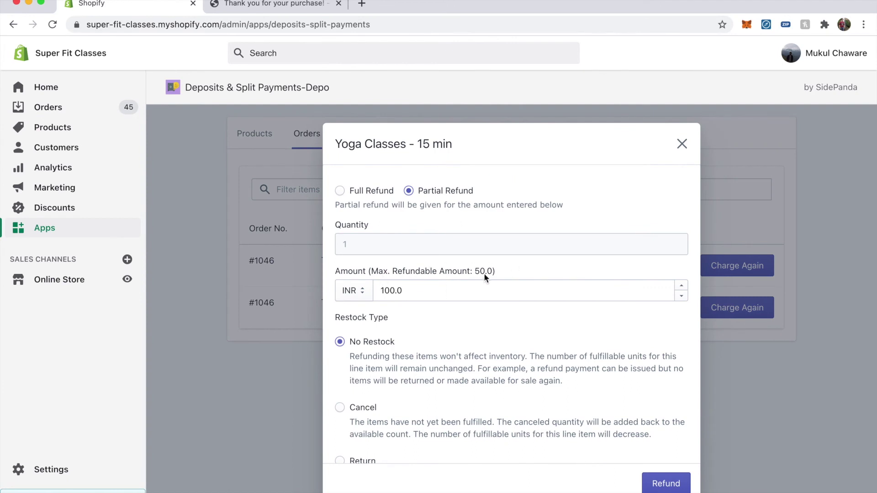
{"action": "left_click", "coordinate": [374, 192]}
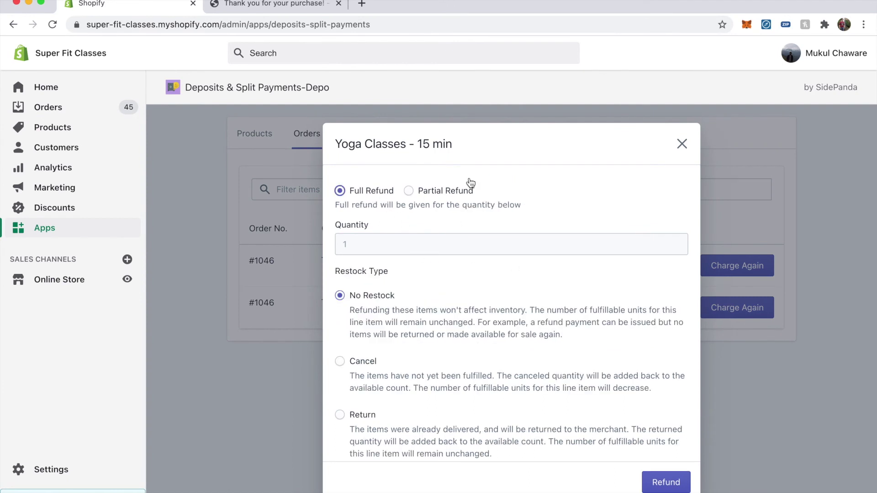
{"action": "left_click", "coordinate": [682, 144]}
{"action": "left_click", "coordinate": [590, 316]}
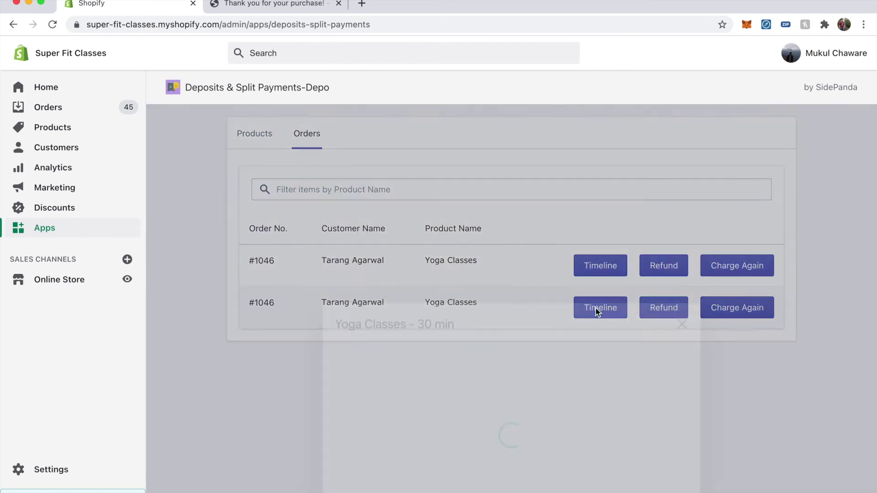
{"action": "left_click", "coordinate": [681, 261]}
Step: Issue a full refund with no restock for the 30 min Yoga Classes item, checking the amount against the order confirmation page before confirming
{"action": "left_click", "coordinate": [675, 306]}
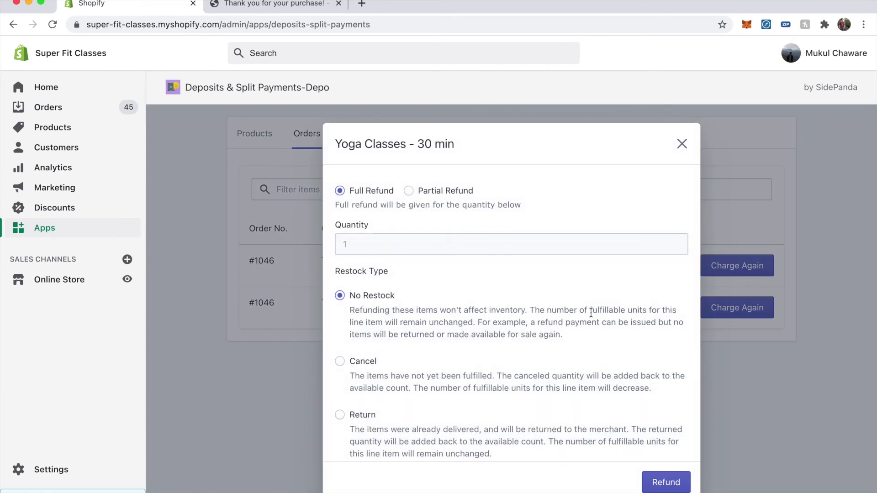
{"action": "scroll", "coordinate": [513, 281], "scroll_direction": "down", "scroll_amount": 1}
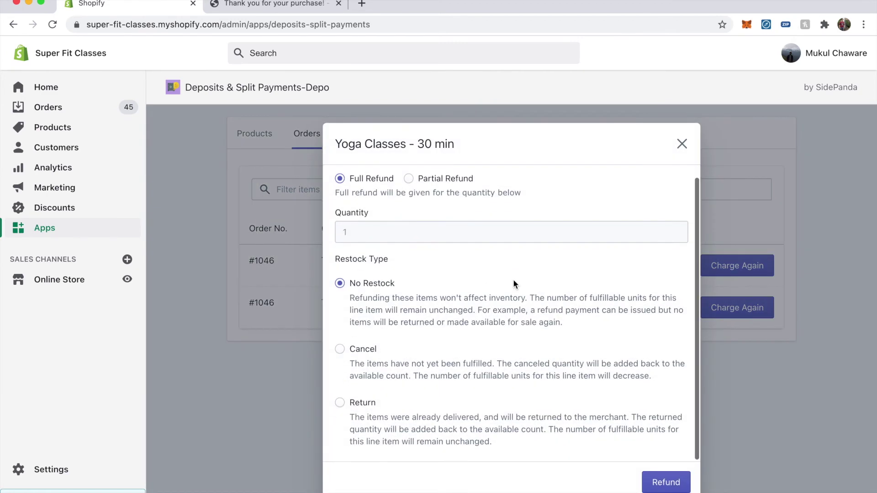
{"action": "left_click", "coordinate": [663, 483]}
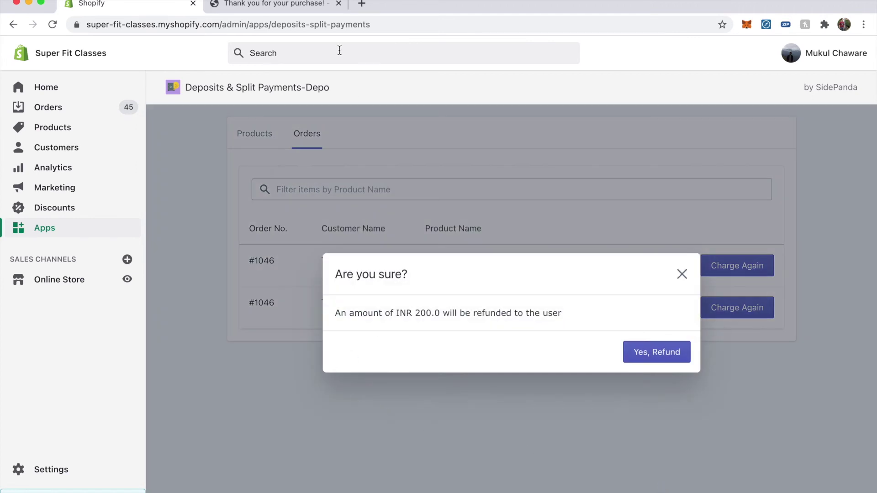
{"action": "left_click", "coordinate": [308, 6]}
{"action": "left_click_drag", "start_coordinate": [785, 110], "coordinate": [589, 98]}
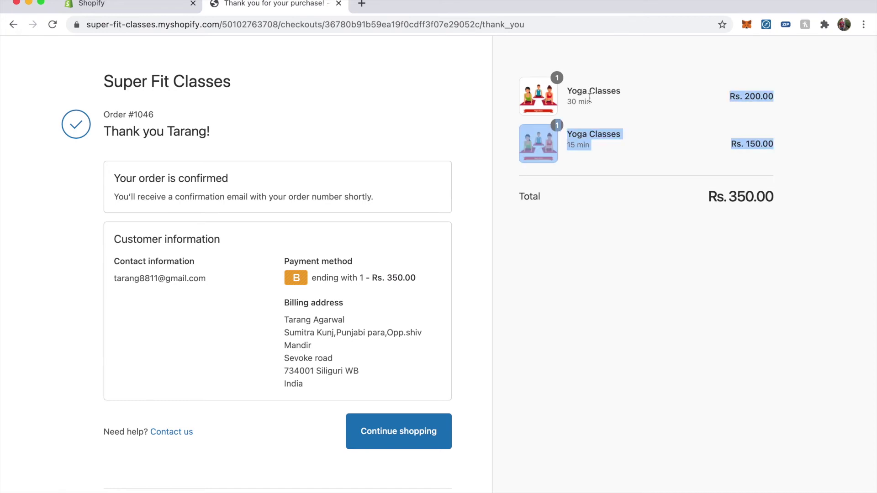
{"action": "left_click", "coordinate": [128, 4]}
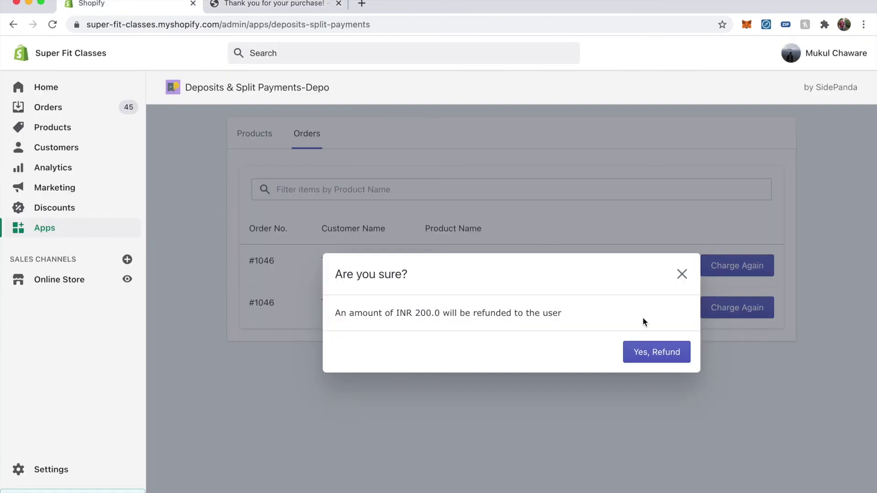
{"action": "left_click", "coordinate": [648, 351]}
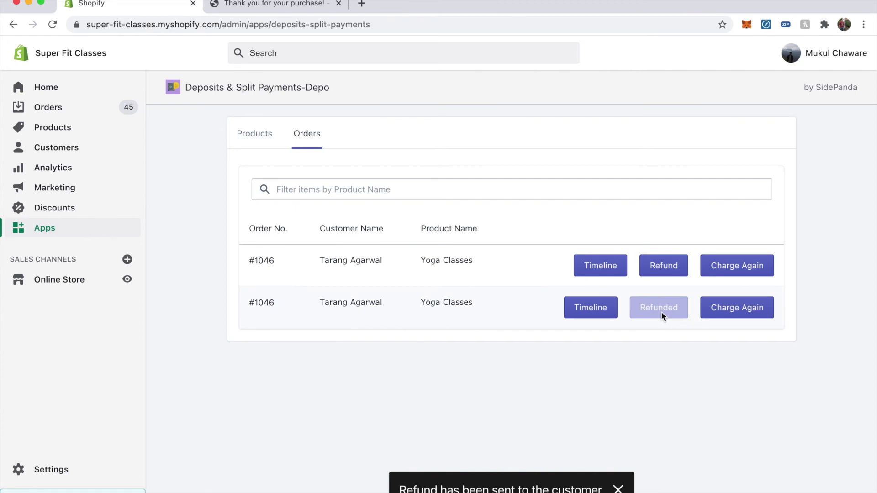
Step: Review the refund entry in the 30 min item's timeline and look over its charge again form without saving
{"action": "left_click", "coordinate": [594, 311]}
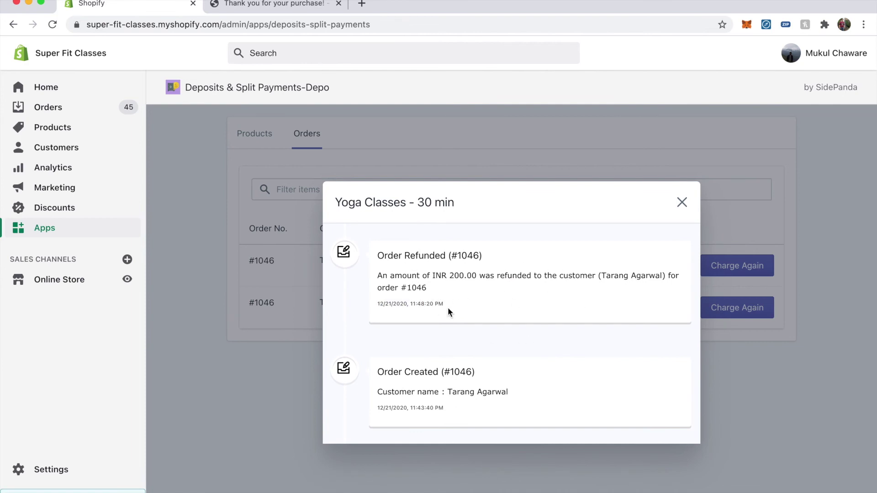
{"action": "left_click", "coordinate": [682, 202]}
{"action": "left_click", "coordinate": [735, 309]}
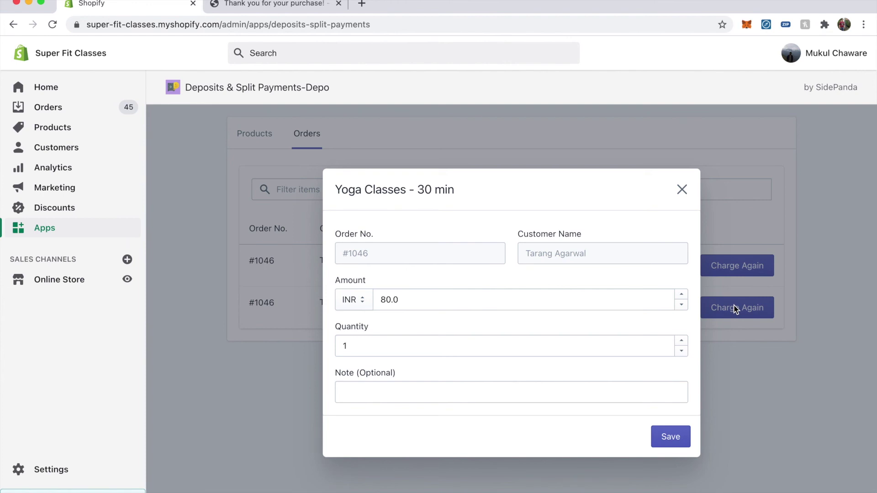
{"action": "left_click", "coordinate": [681, 189]}
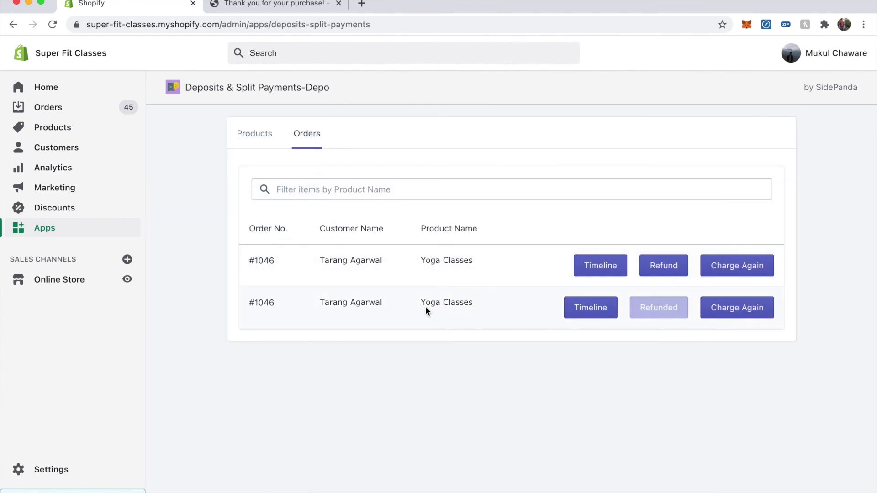
Step: Charge the 30 min Yoga Classes customer again for INR 200 with the note "Remaining Payment", and check the item's timeline
{"action": "left_click", "coordinate": [728, 312]}
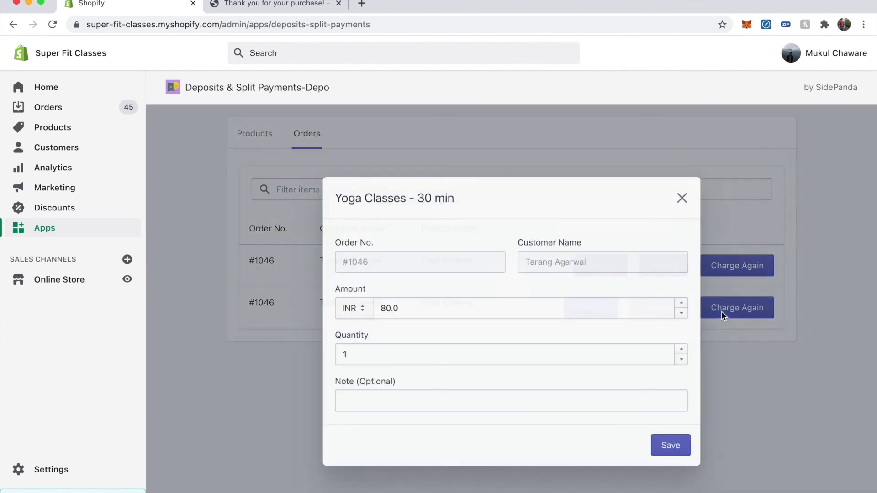
{"action": "left_click_drag", "start_coordinate": [410, 299], "coordinate": [354, 302]}
{"action": "type", "text": "200"}
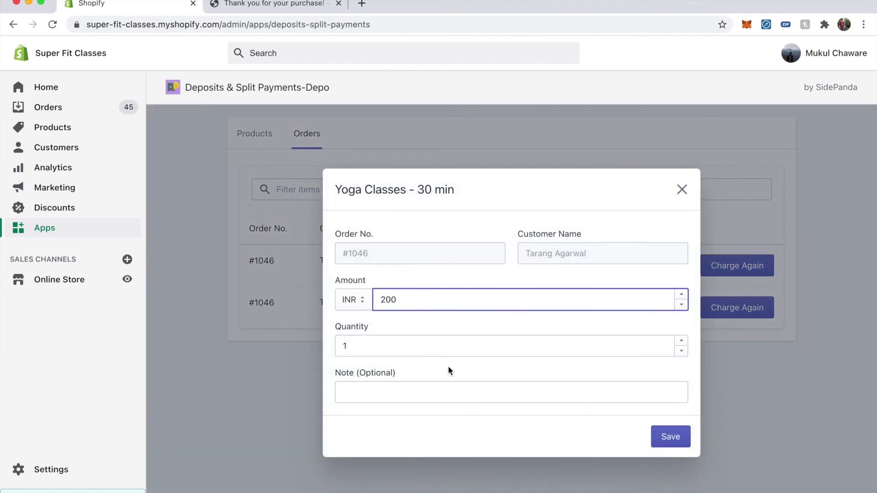
{"action": "left_click", "coordinate": [413, 396]}
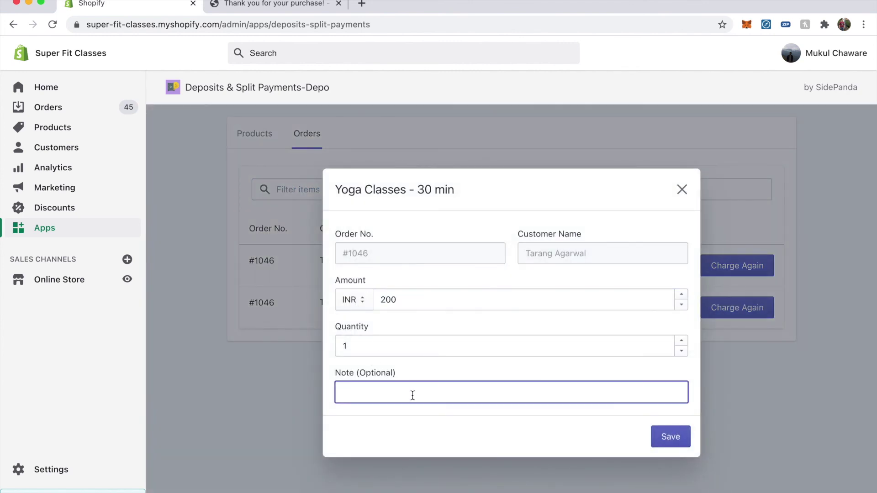
{"action": "type", "text": "Remaining Payment"}
{"action": "left_click", "coordinate": [663, 438]}
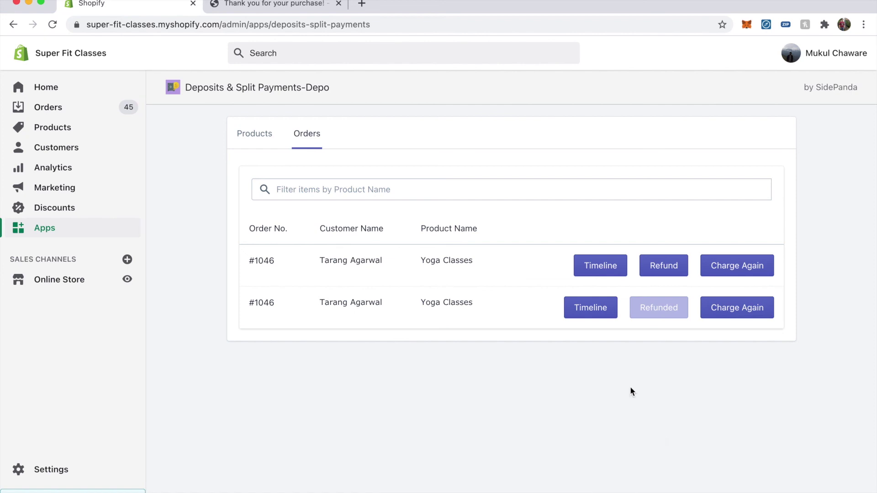
{"action": "left_click", "coordinate": [593, 308]}
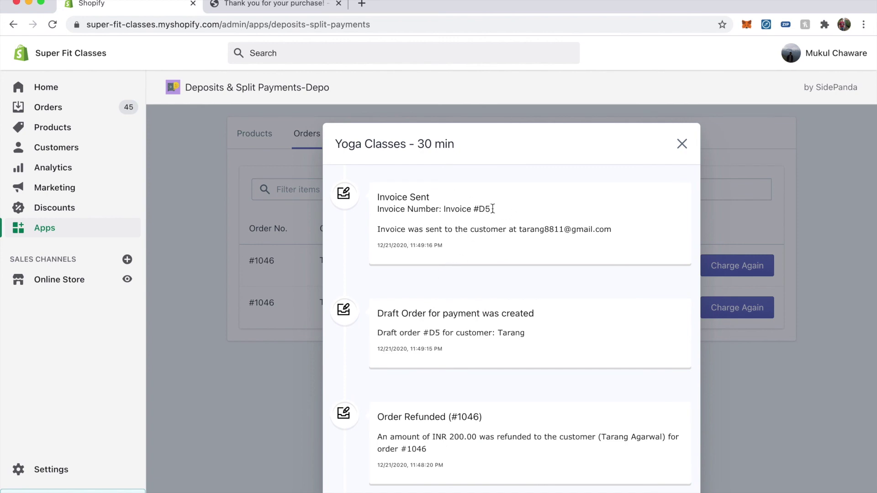
{"action": "left_click", "coordinate": [683, 144]}
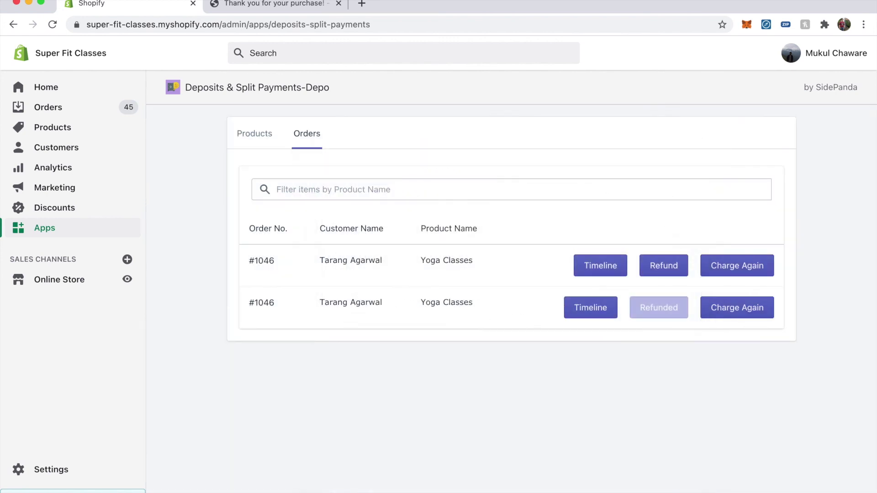